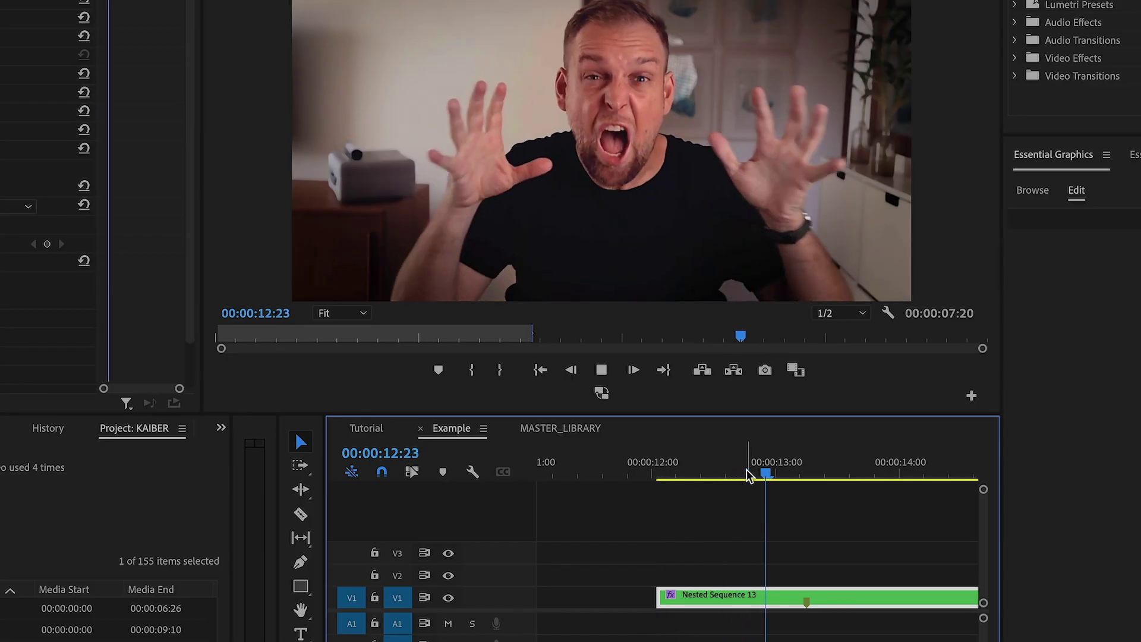
- Export the man's raised-hands frame at 00:00:13:07 as a PNG still to the Desktop
key(space)
key(Right)
key(Right)
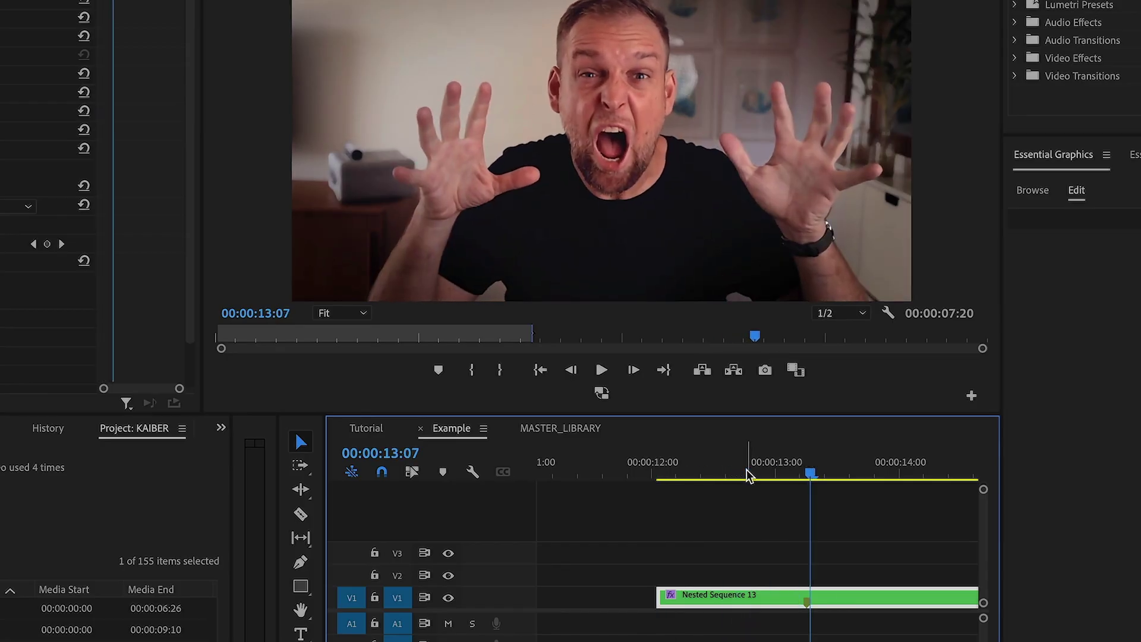
click(765, 370)
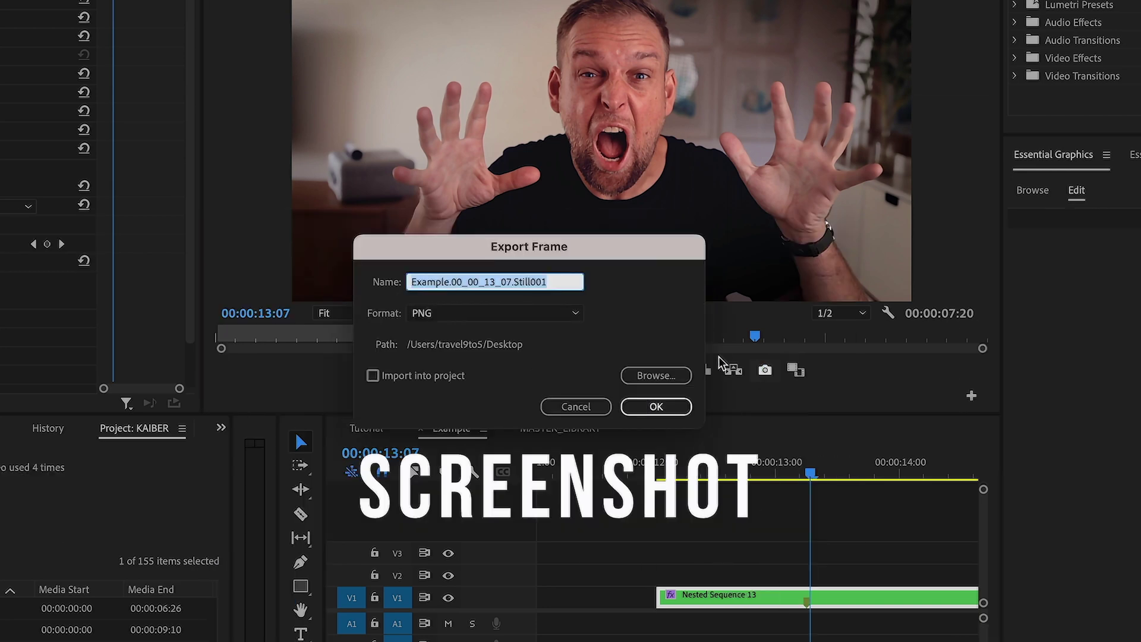
click(661, 404)
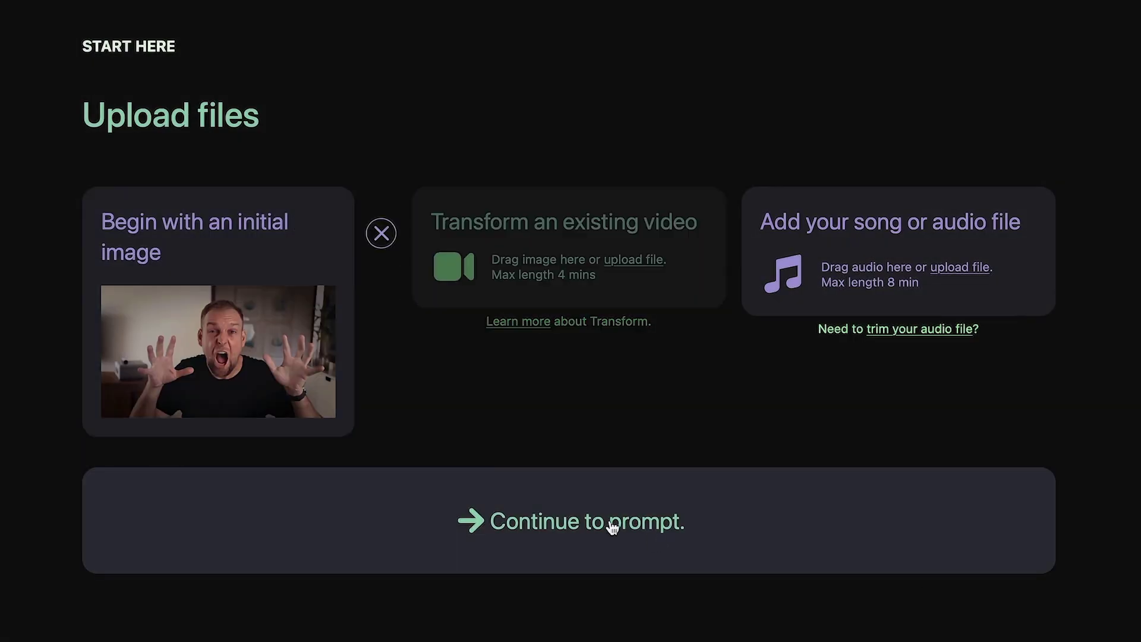
- Paste a subject description of the surprised man into the prompt and remove the stray opening word
click(612, 526)
click(343, 227)
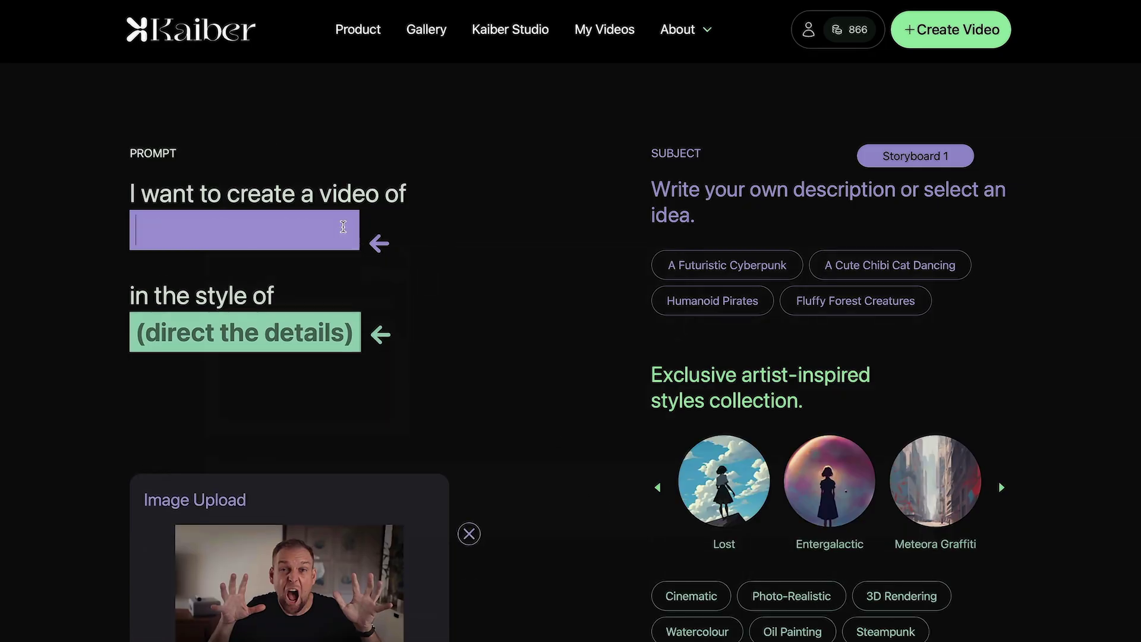
scroll(333, 250, down, 1)
click(333, 250)
click(337, 174)
text(a man making a face while holding his hands up in front of his face and making a surprised face)
text(a)
key(BackSpace)
key(BackSpace)
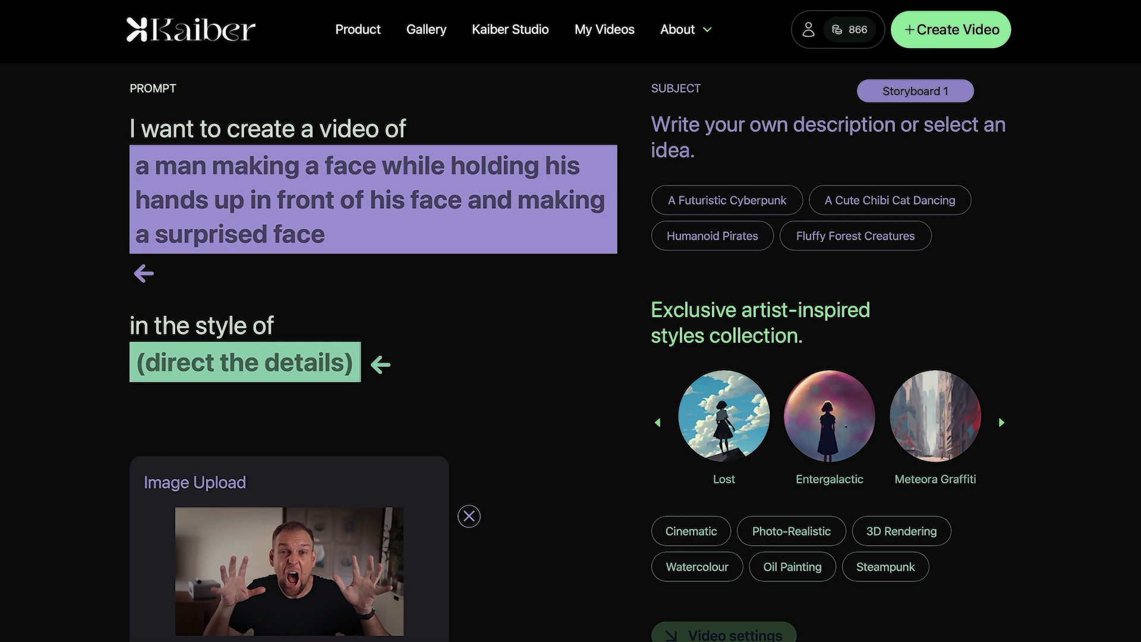
- Apply the Watercolour style preset to the prompt
scroll(553, 345, down, 4)
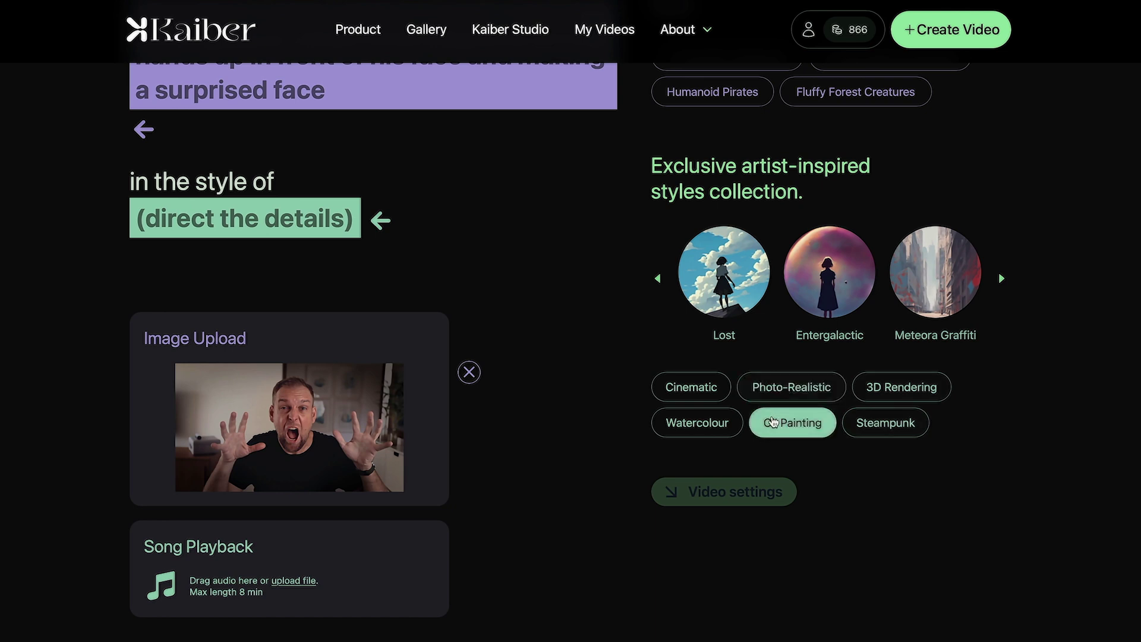
click(716, 422)
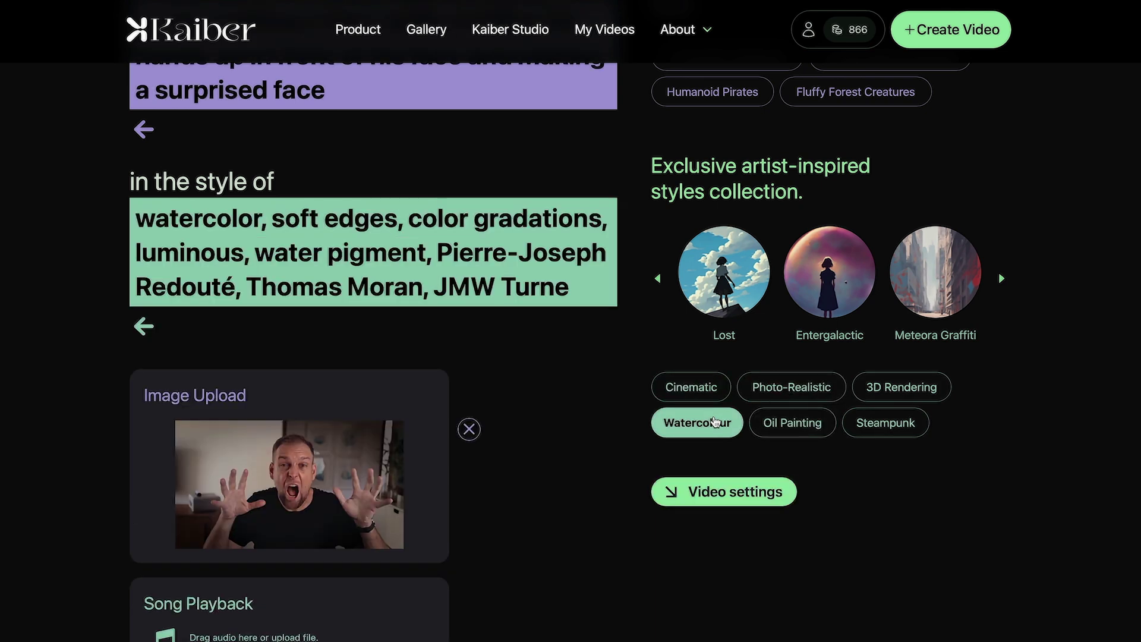
scroll(563, 340, down, 2)
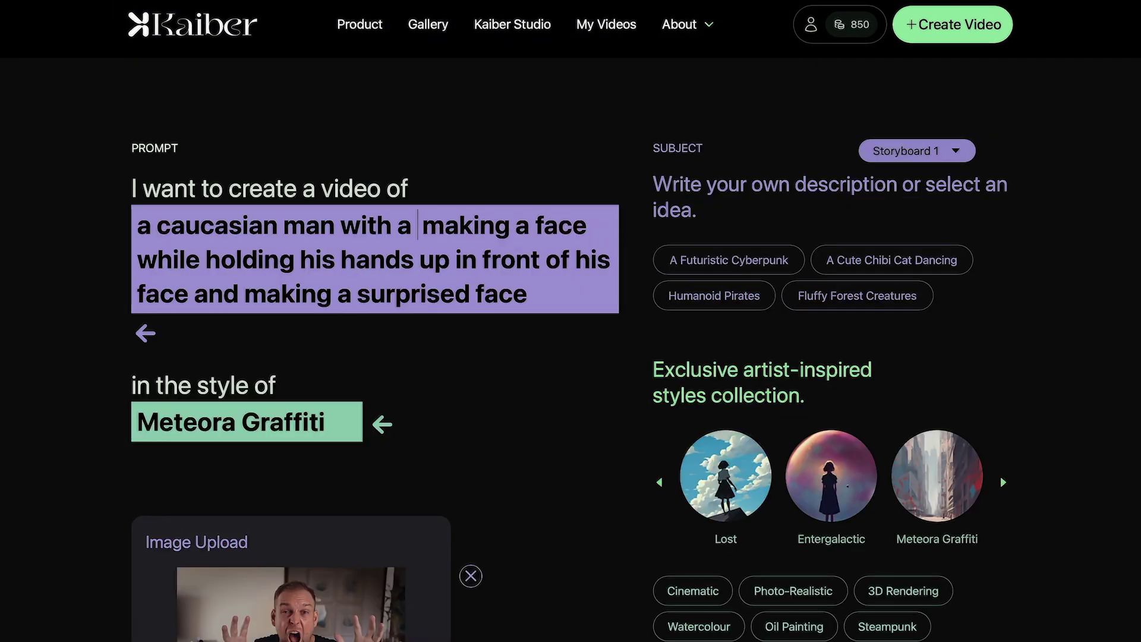
- Rewrite the subject as 'caucasian man with a short beard', keeping Meteora Graffiti style
key(BackSpace)
key(BackSpace)
key(BackSpace)
key(BackSpace)
key(BackSpace)
key(BackSpace)
key(BackSpace)
key(BackSpace)
key(BackSpace)
key(BackSpace)
key(BackSpace)
key(BackSpace)
key(BackSpace)
key(BackSpace)
key(BackSpace)
key(BackSpace)
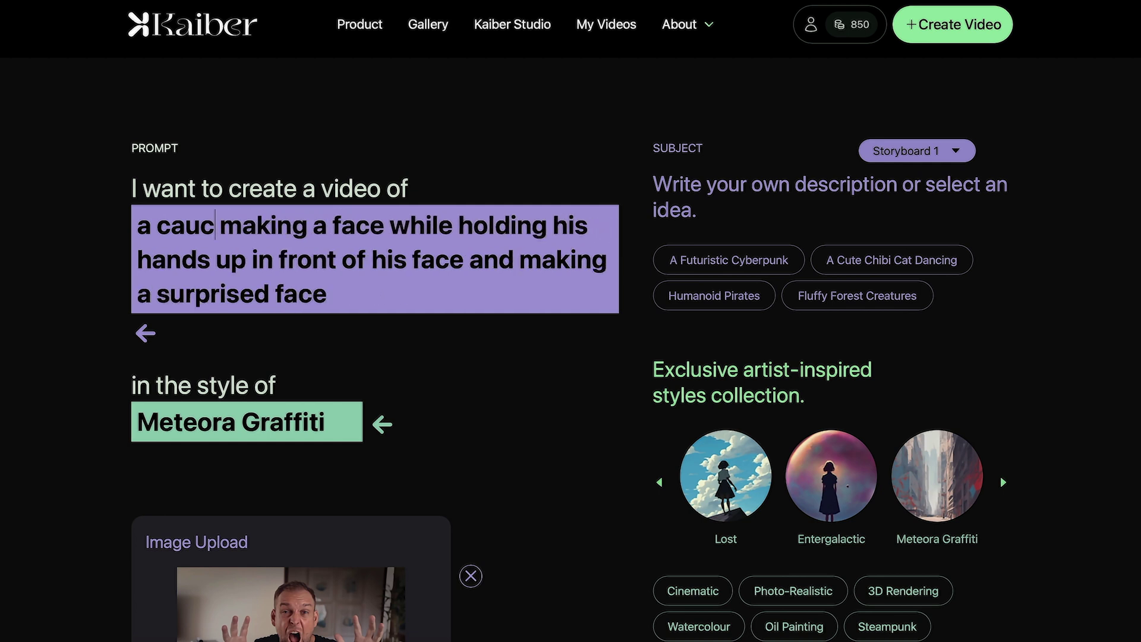
key(BackSpace)
key(BackSpace)
key(BackSpace)
text(aucasian man with a bears)
key(BackSpace)
key(BackSpace)
key(BackSpace)
key(BackSpace)
key(BackSpace)
text(short beard)
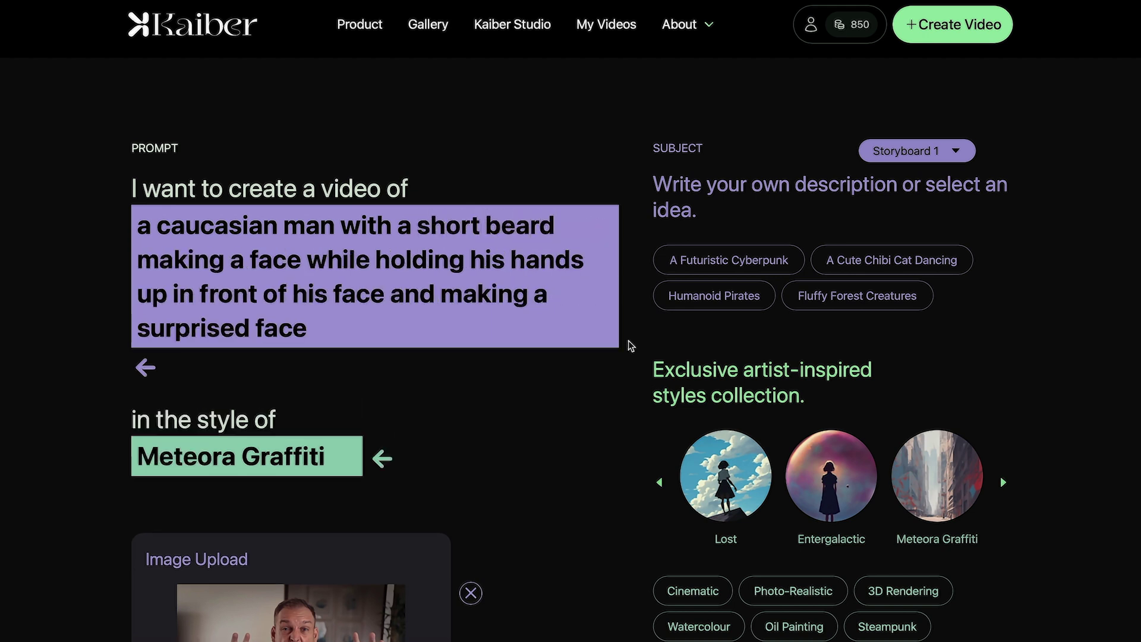
scroll(629, 347, down, 3)
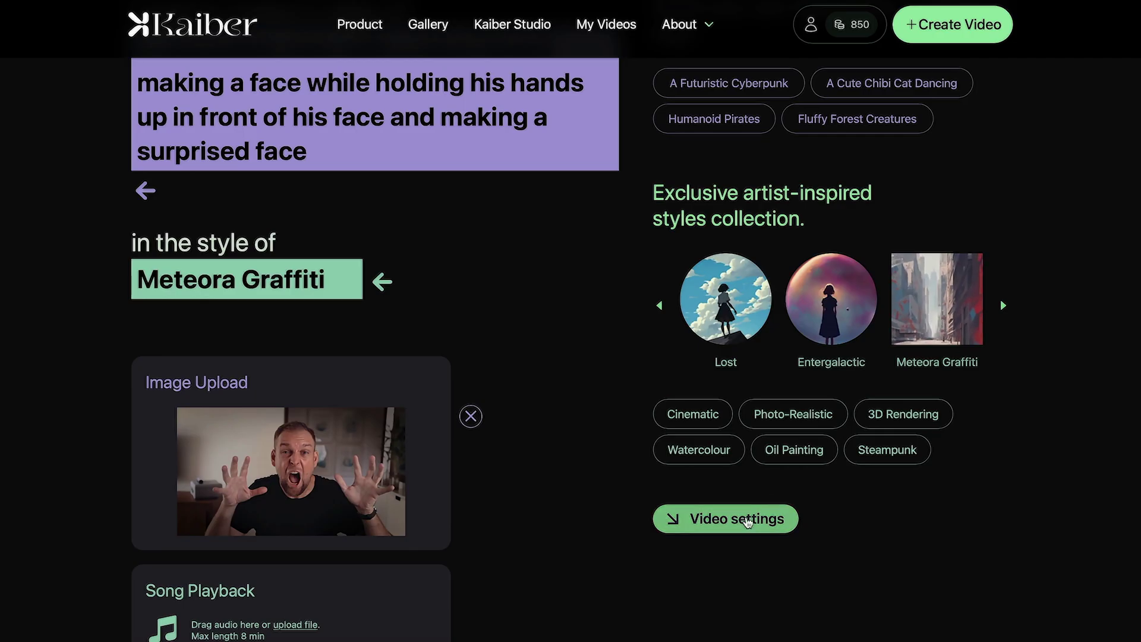
- Set Evolve to 4 in the video settings and generate the preview frames
click(768, 519)
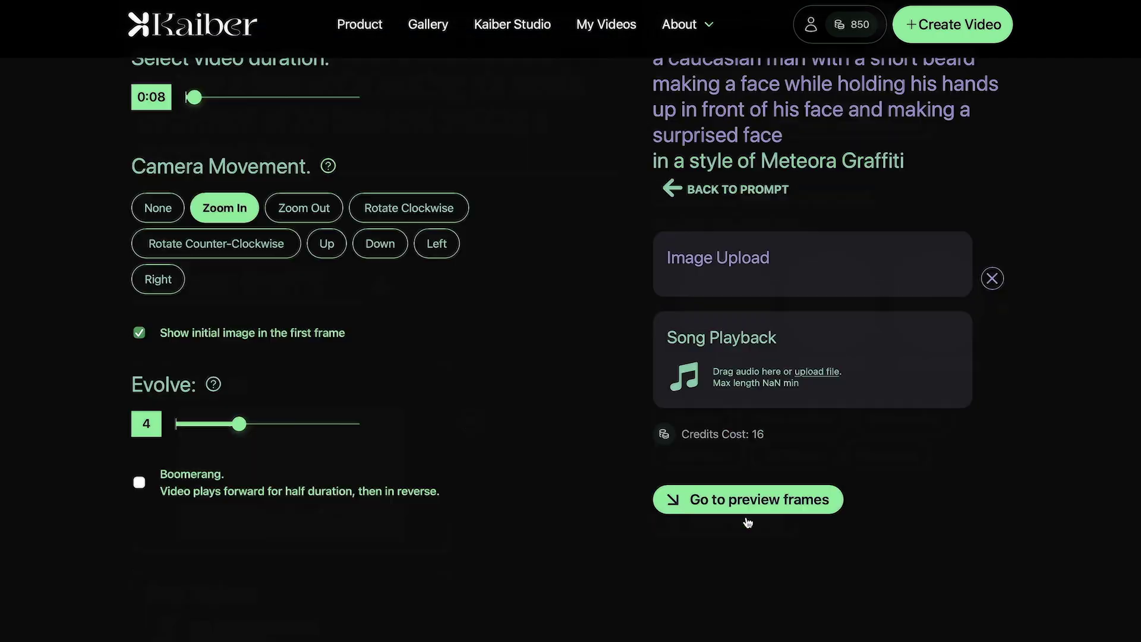
scroll(236, 236, up, 2)
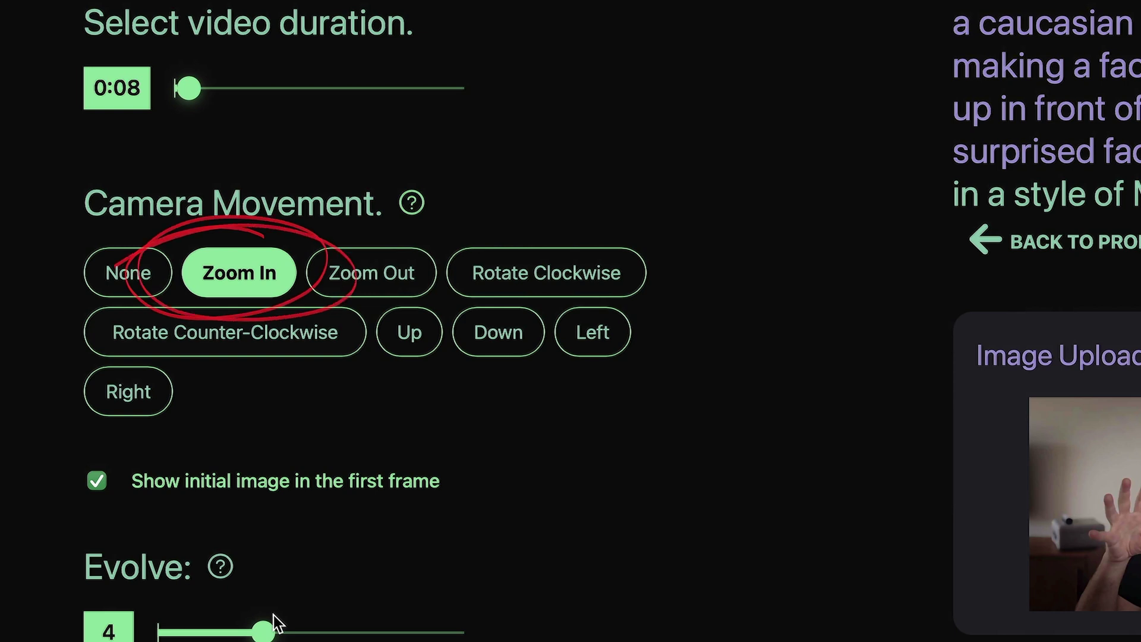
drag(265, 631, 199, 634)
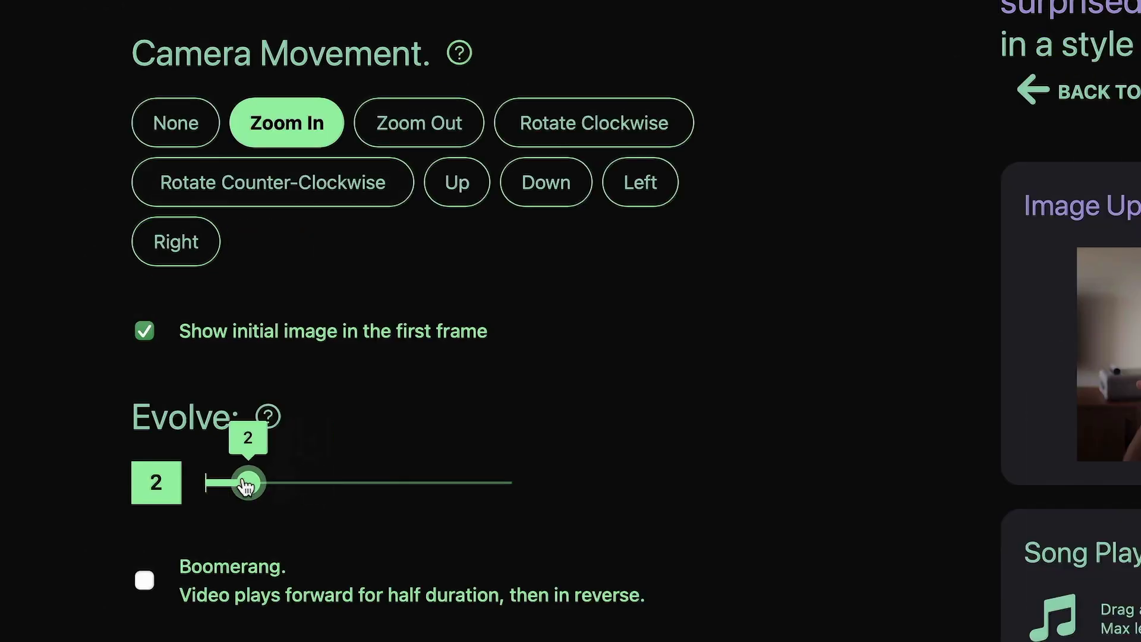
drag(246, 486, 315, 491)
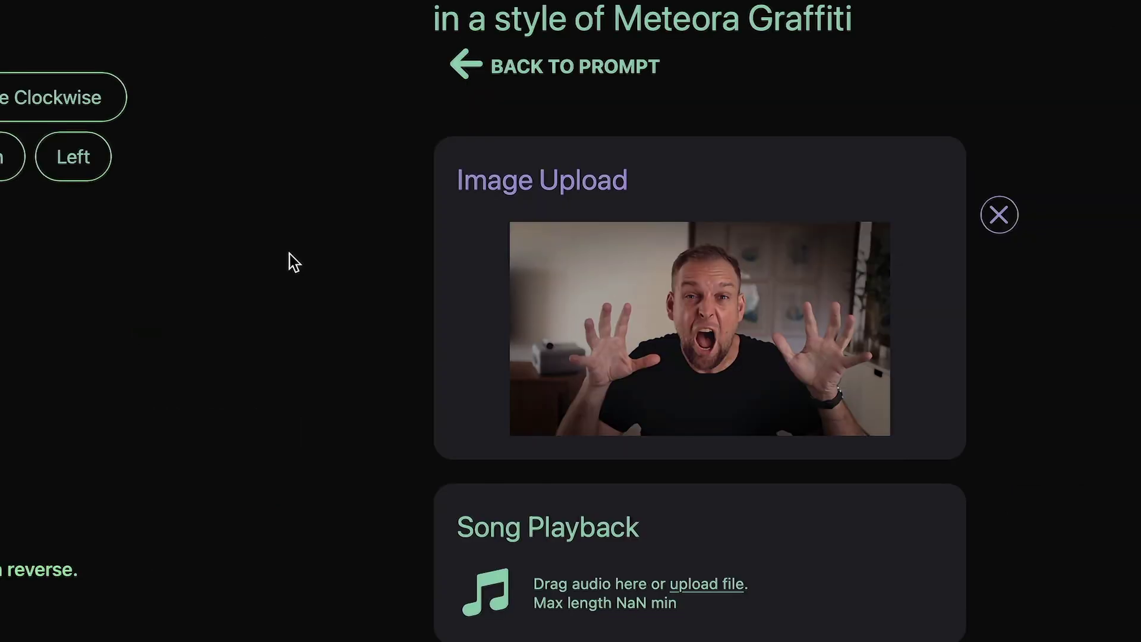
scroll(855, 292, down, 5)
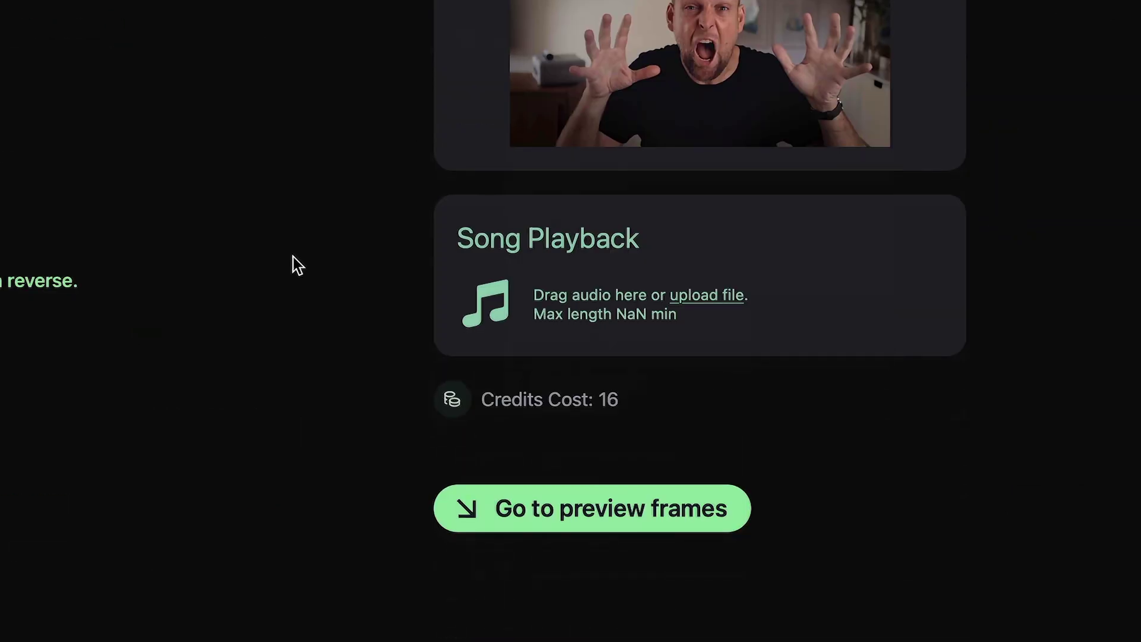
click(638, 515)
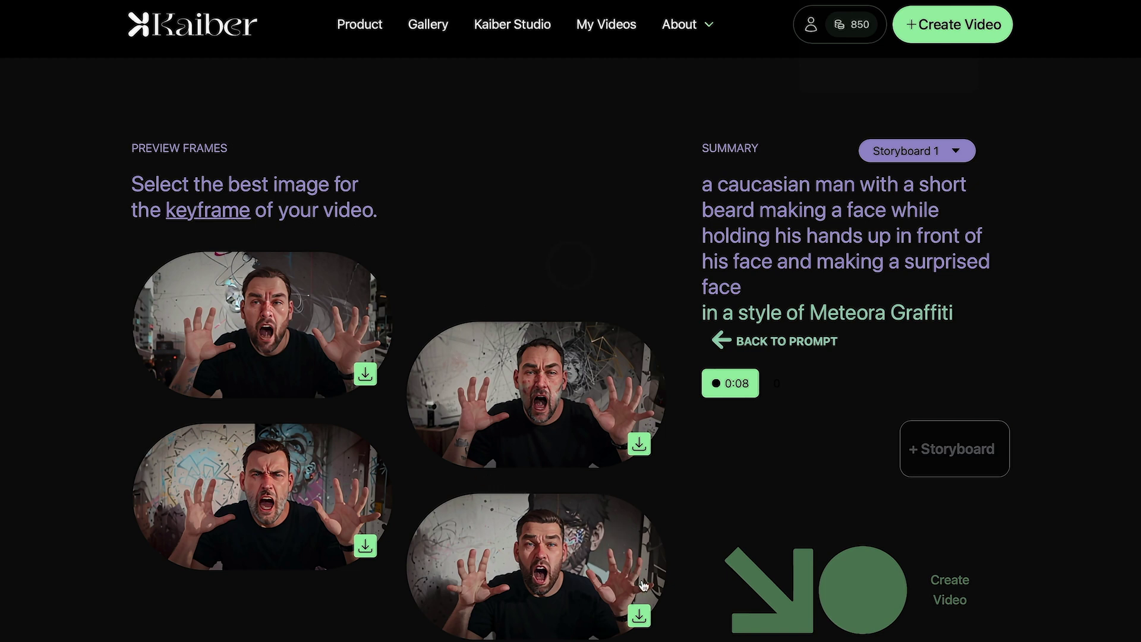
- Use the bottom-right preview as keyframe, create the video, and download the finished clip
click(625, 558)
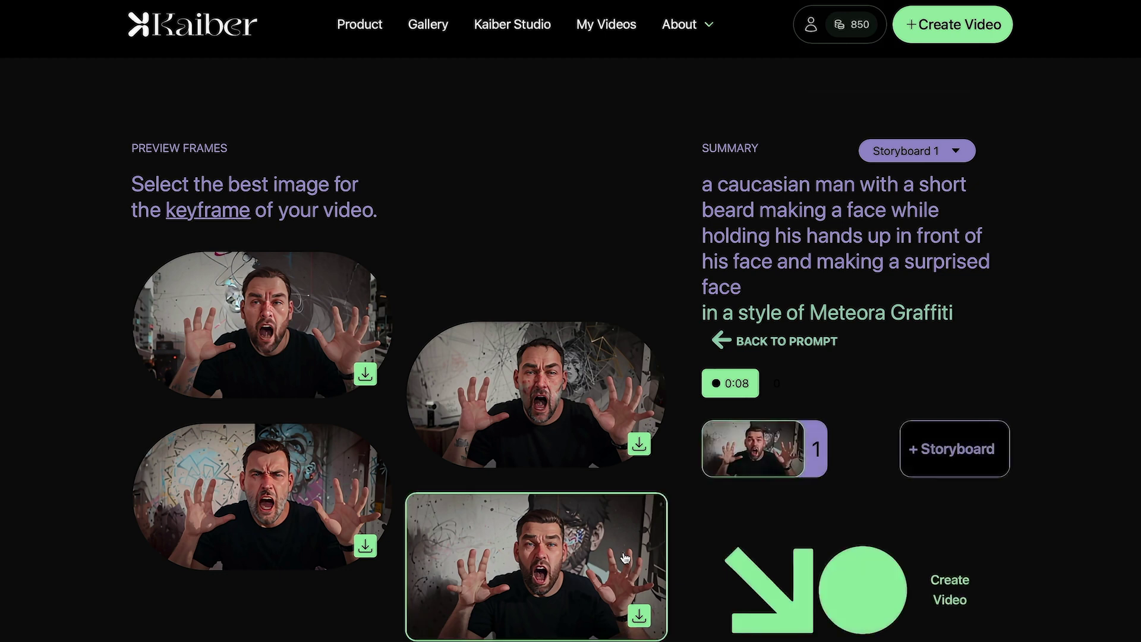
scroll(772, 548, down, 3)
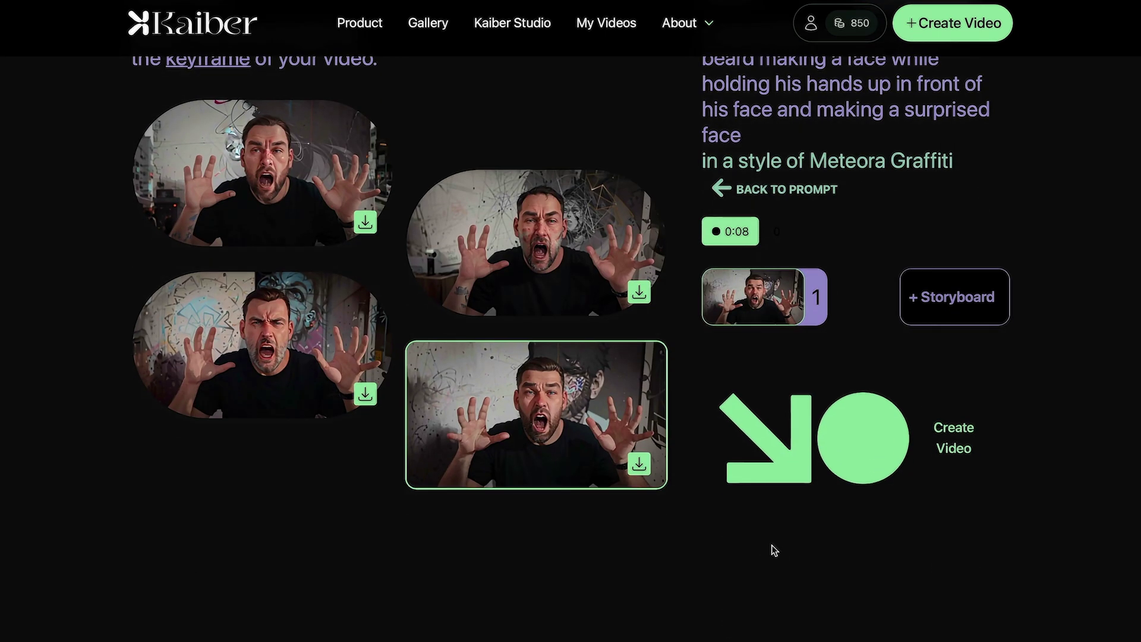
click(886, 435)
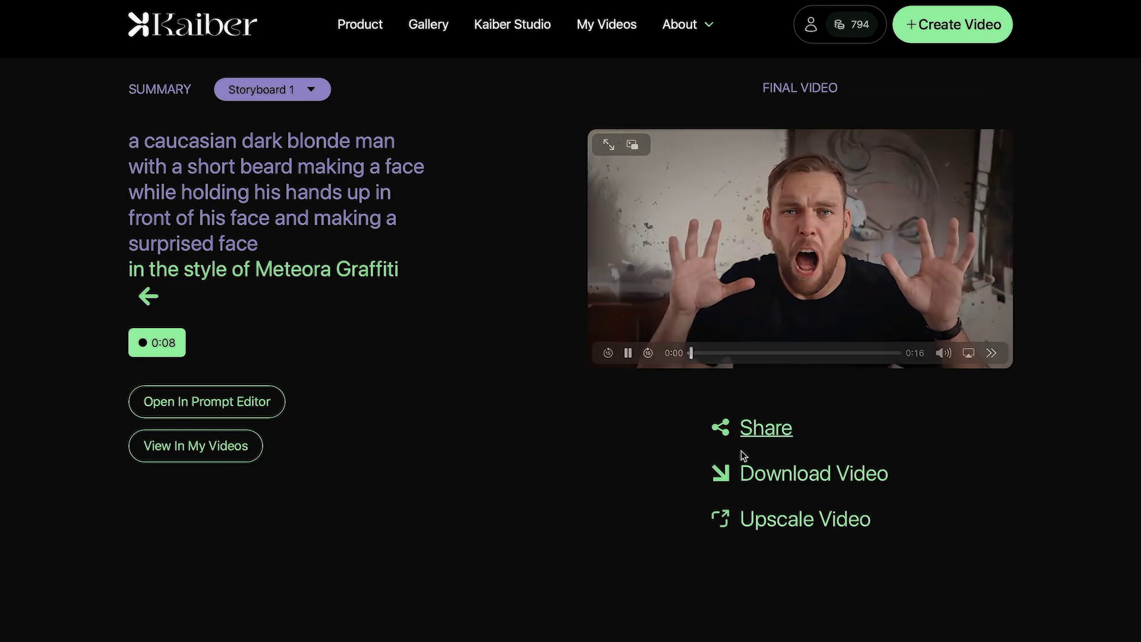
click(770, 476)
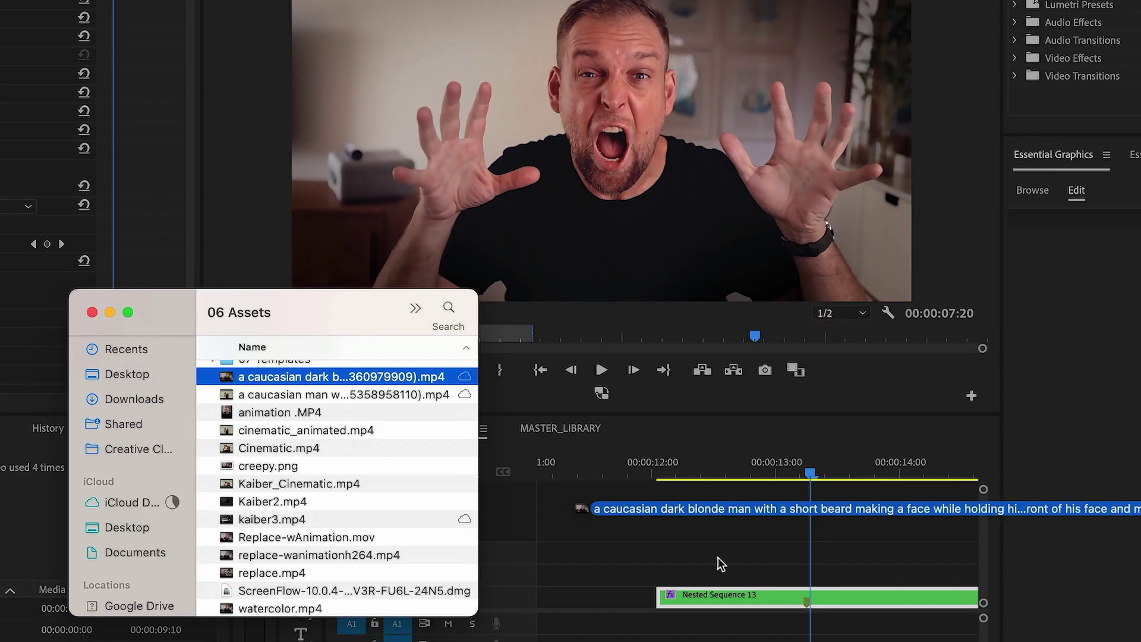
- Place the downloaded Kaiber clip on track V2 in Premiere and play the timeline
drag(718, 557, 811, 573)
key(space)
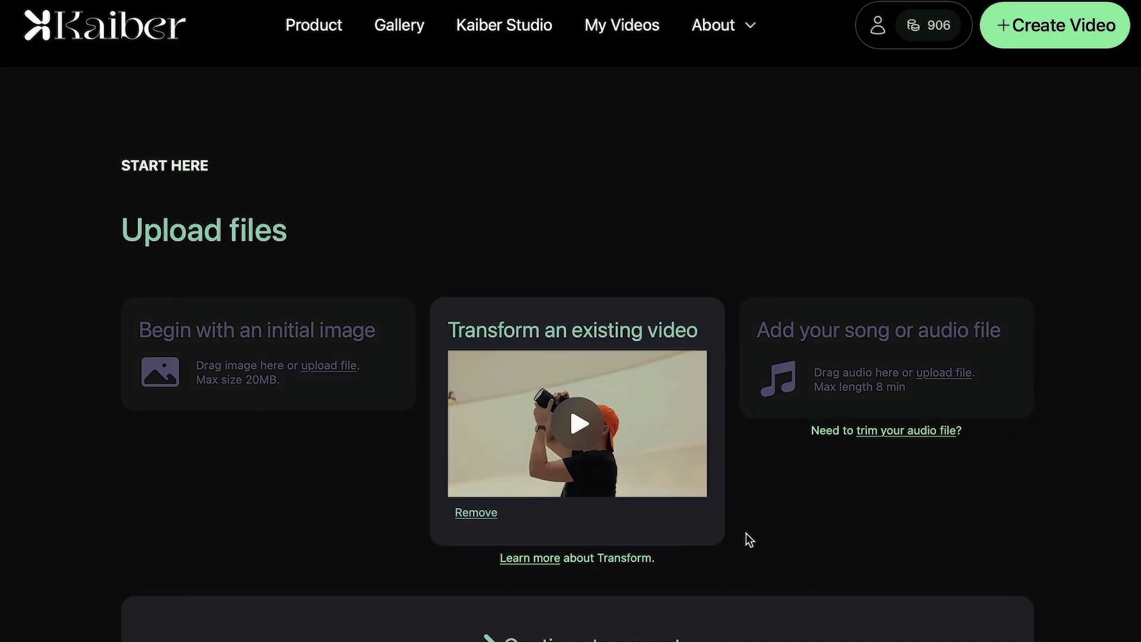
- Enter the subject 'a caucasian man with a backwards orange baseball hat, holding a camera'
click(638, 635)
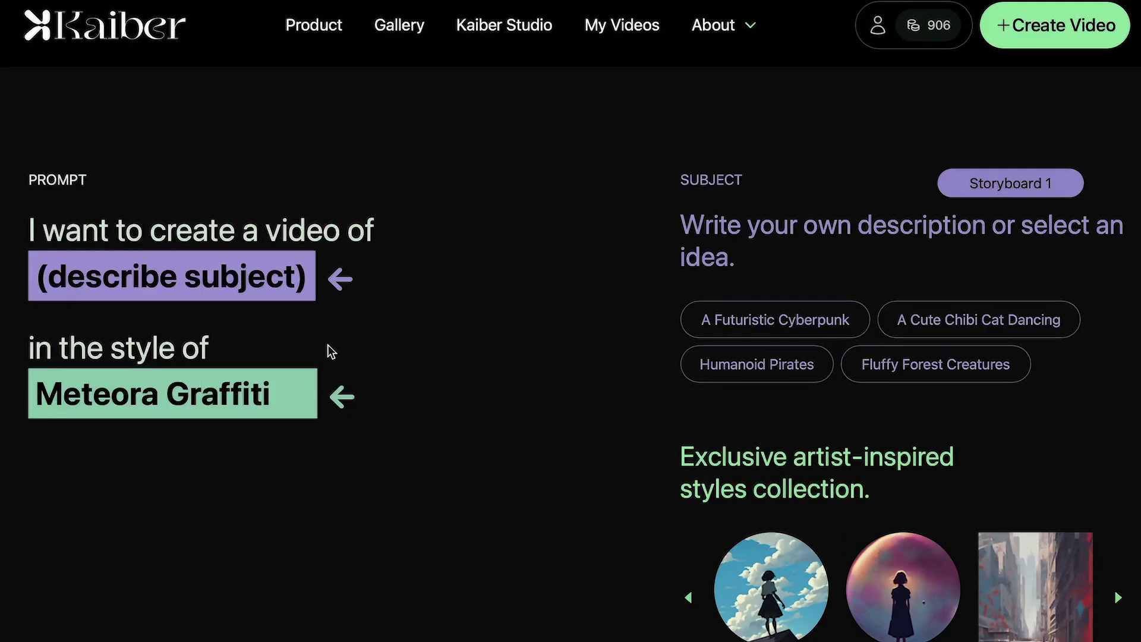
click(220, 286)
text(a cauc)
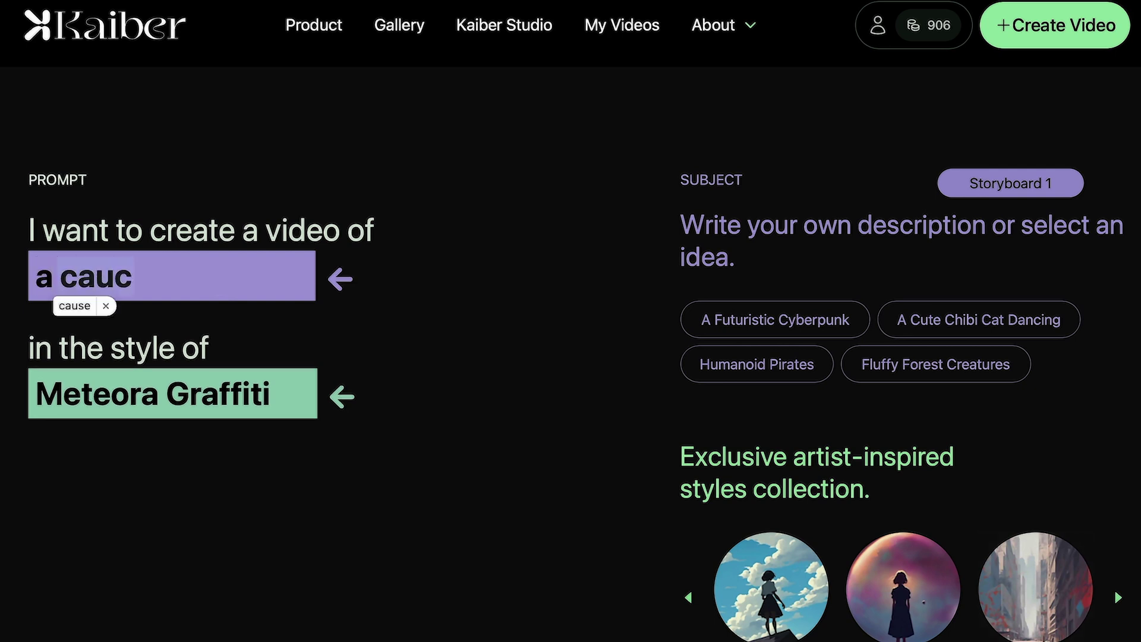
text(asian man wit)
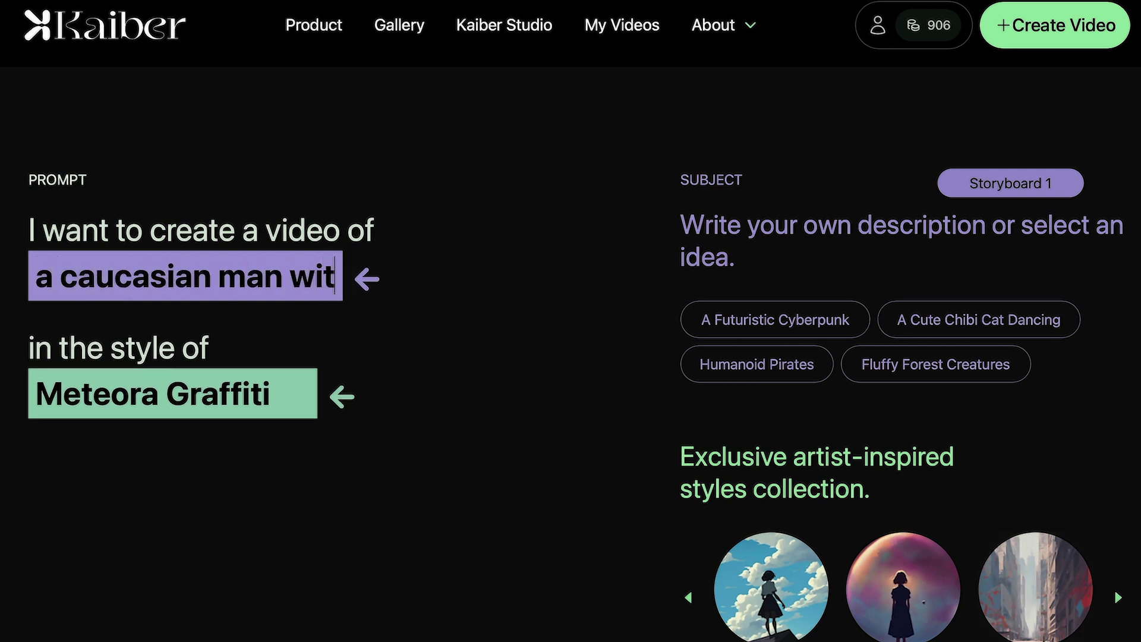
text(h a backwards orang)
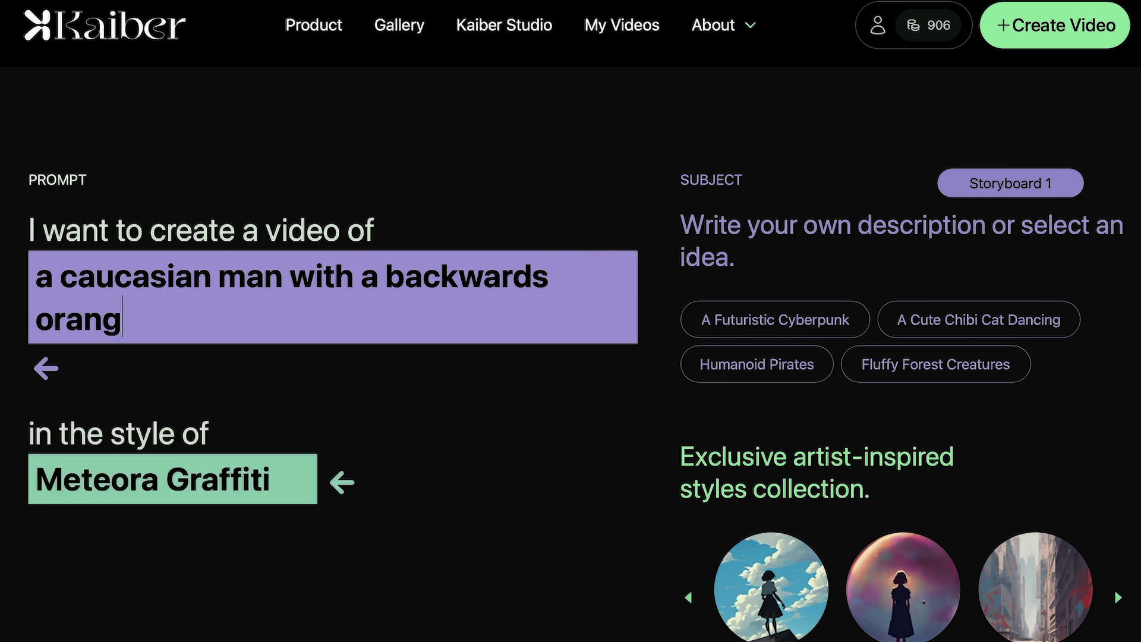
text(e baseball)
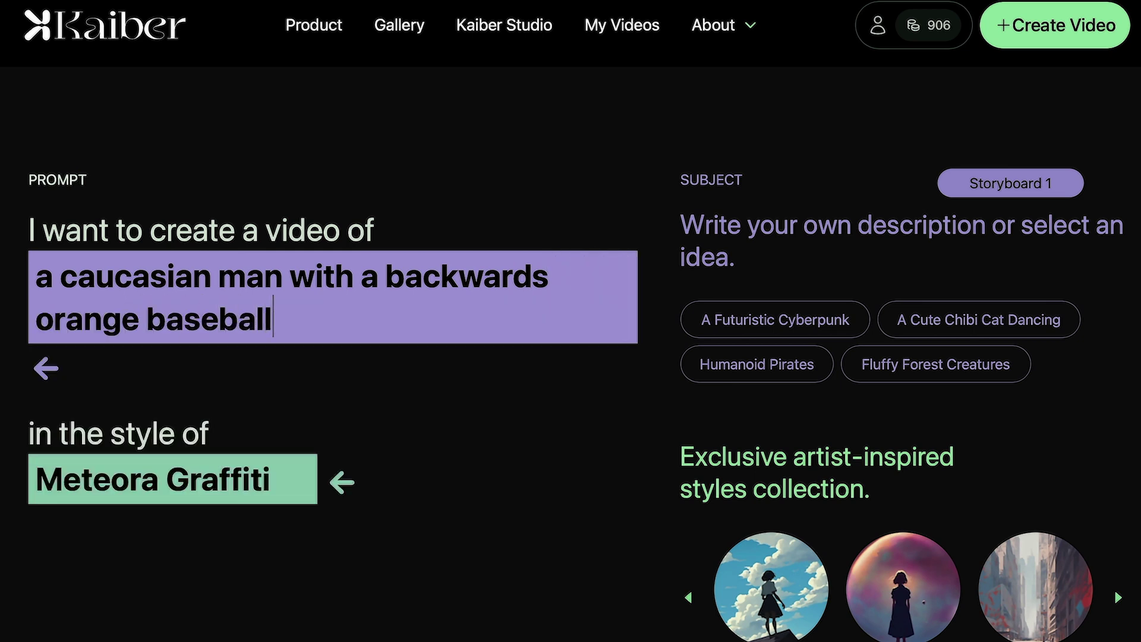
text( hat, holding a camera)
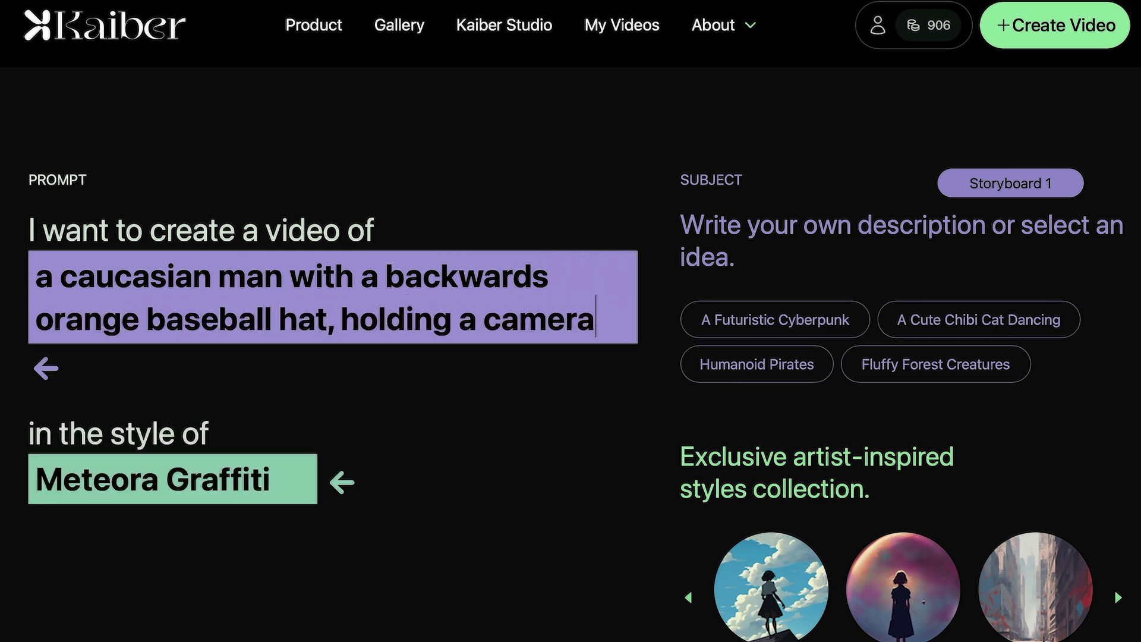
scroll(516, 345, down, 2)
scroll(619, 446, down, 2)
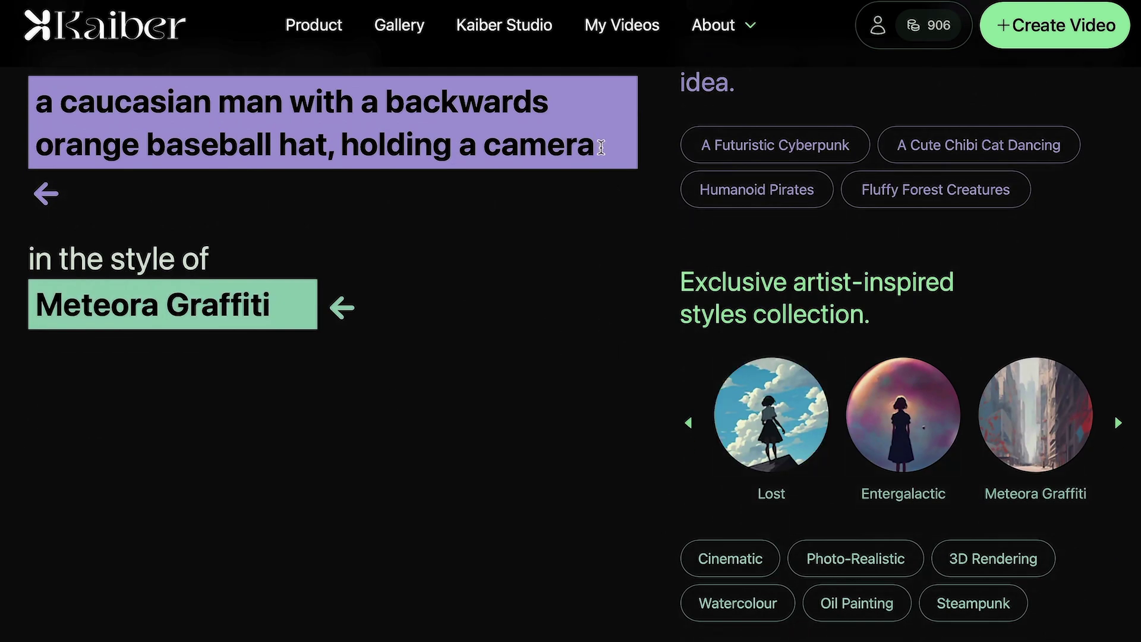
scroll(575, 333, up, 2)
scroll(654, 475, down, 2)
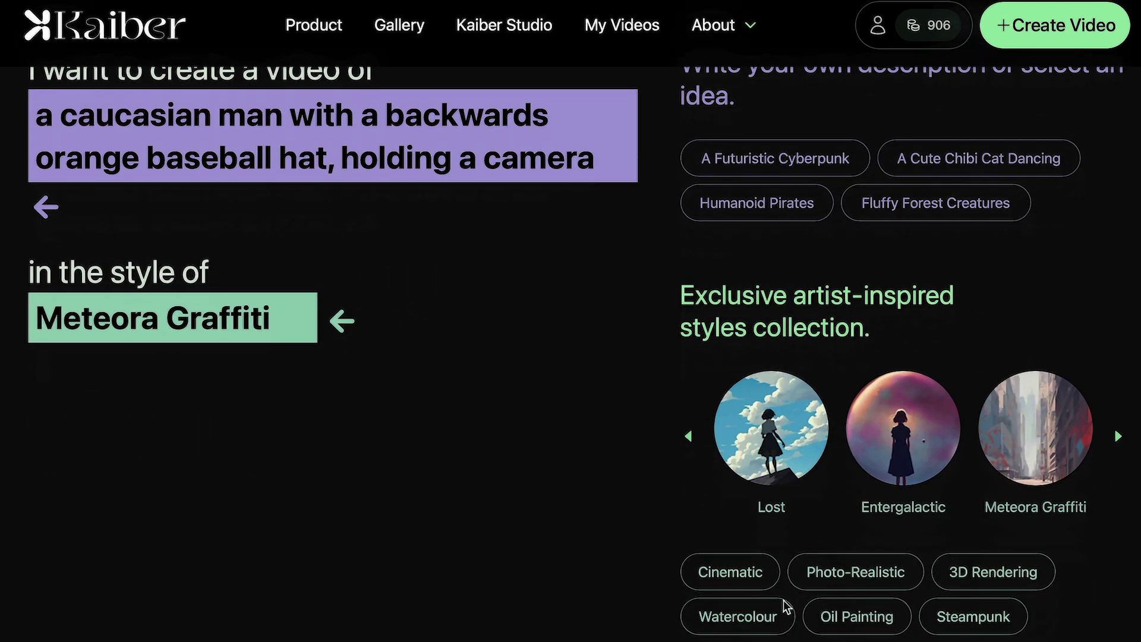
- Set the Transform strength to 3
key(Return)
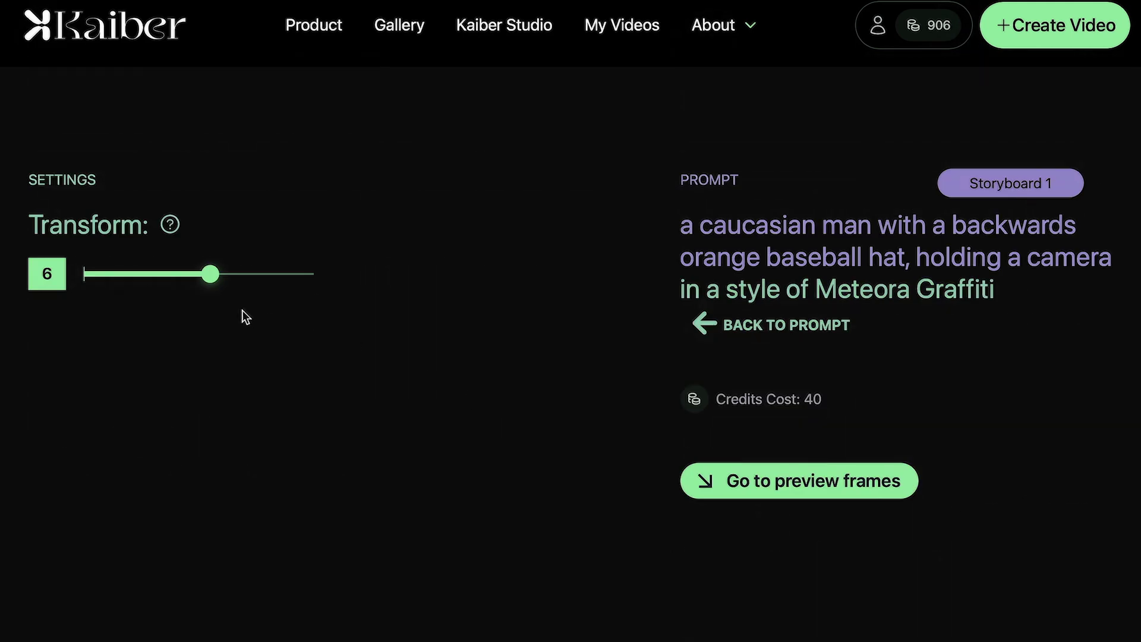
drag(210, 275, 140, 274)
mouse_move(171, 228)
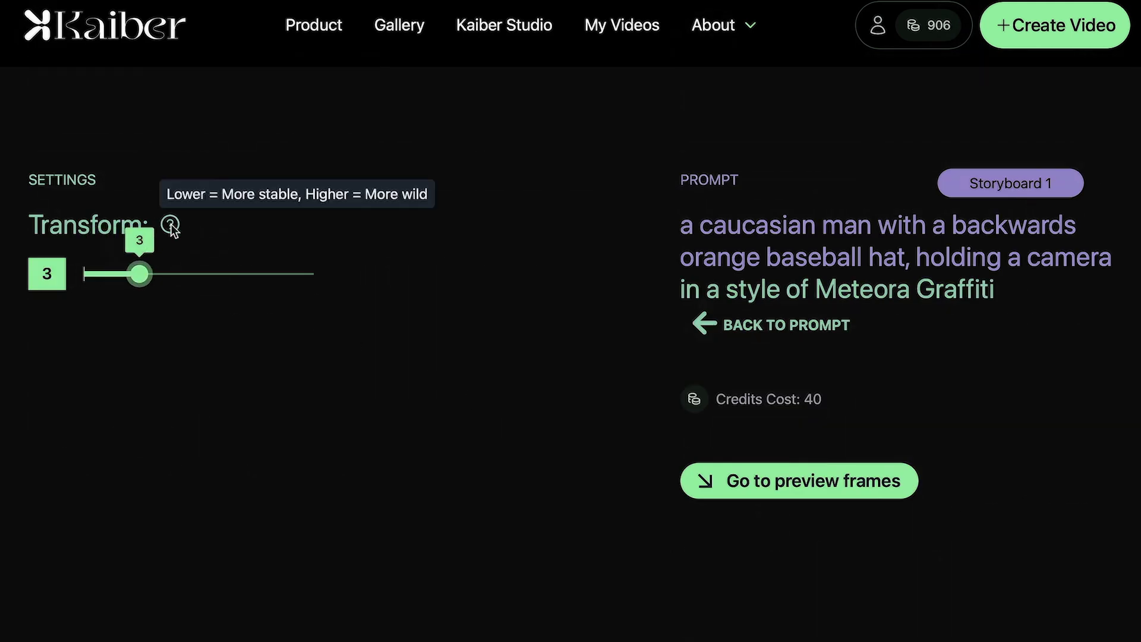